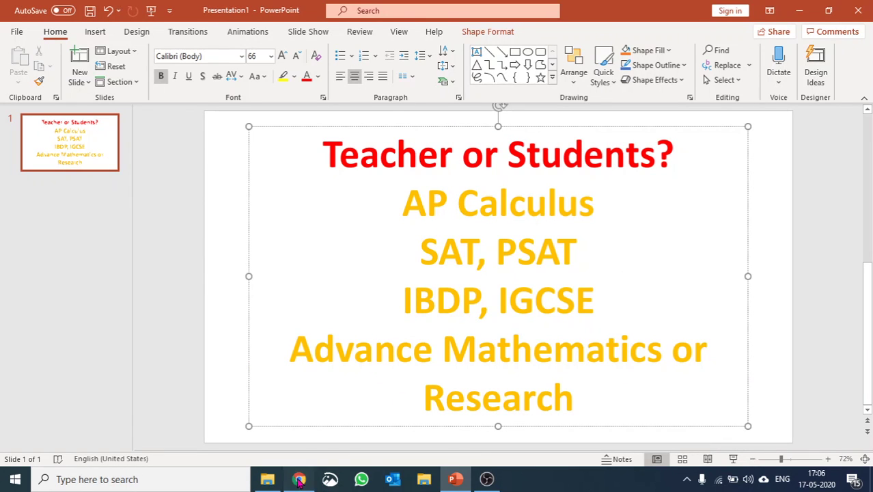
On the Casio education site, list the Windows software and scroll to the fx-CG Manager PLUS fx-CG50series card
left_click(299, 480)
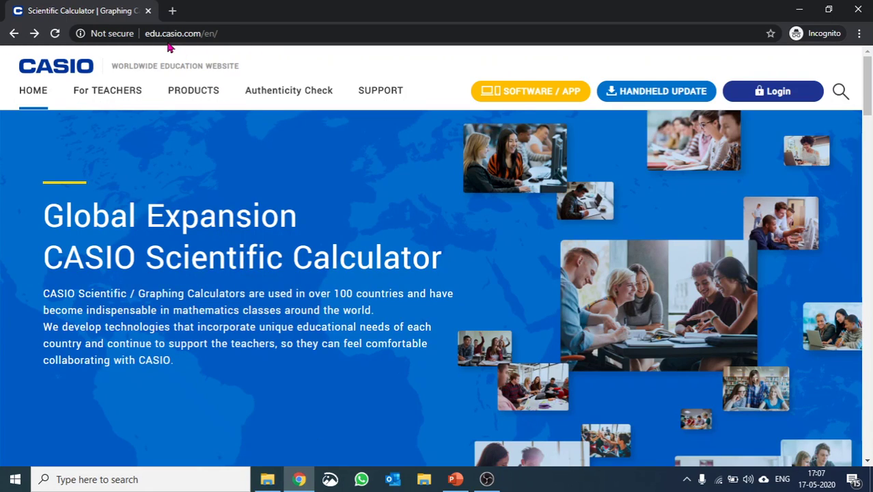
left_click(524, 96)
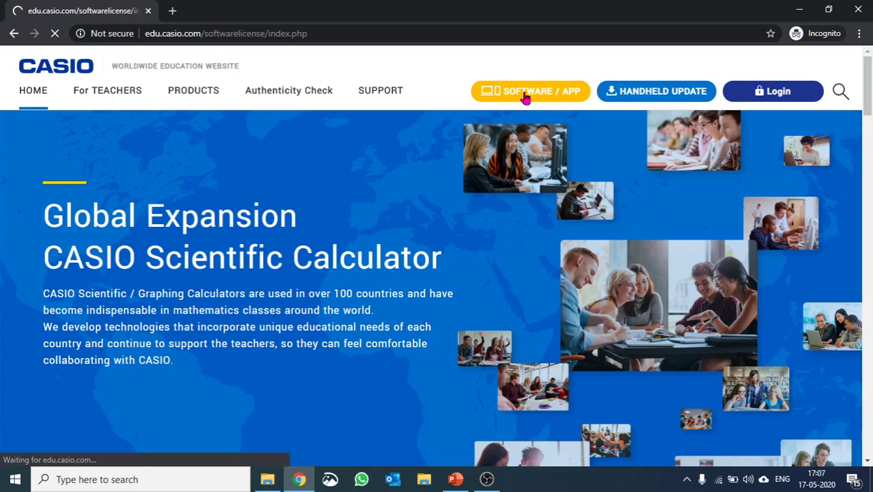
scroll(489, 209, "down", 3)
scroll(489, 209, "down", 3)
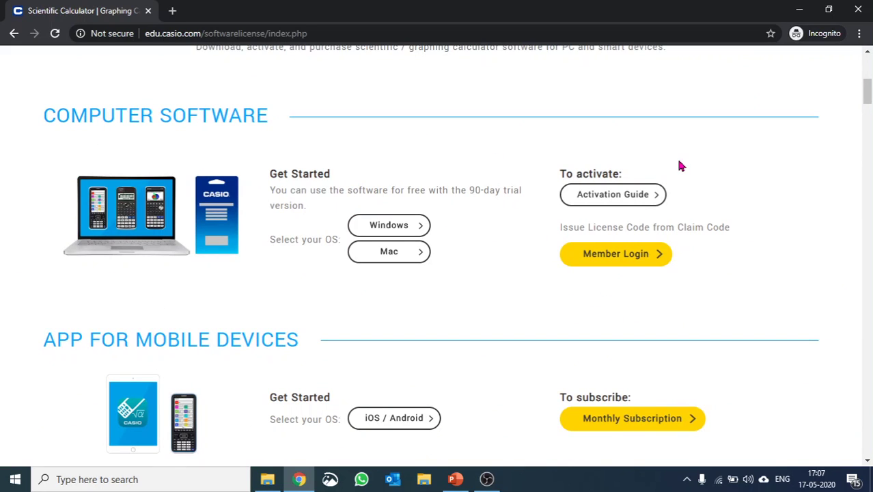
left_click(411, 230)
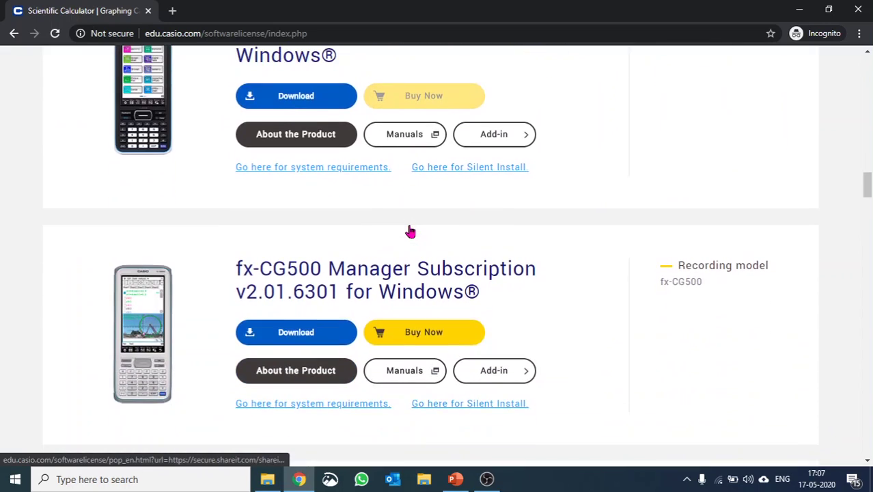
scroll(382, 127, "up", 1)
scroll(279, 307, "down", 5)
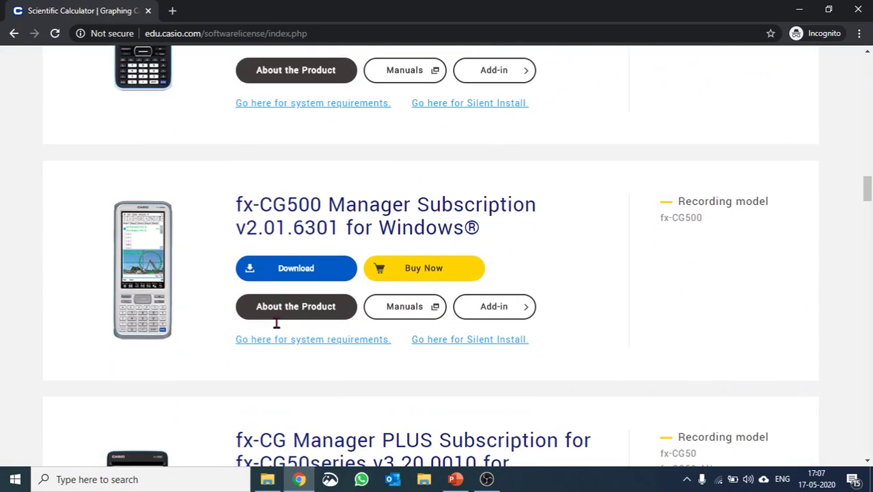
scroll(278, 333, "down", 1)
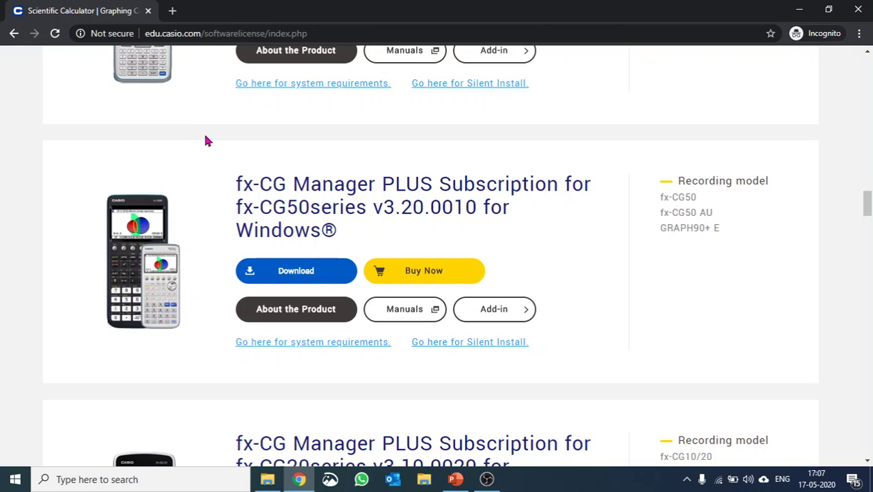
Start the fx-CG Manager PLUS trial download and set occupation to Teacher, category Government
left_click(295, 272)
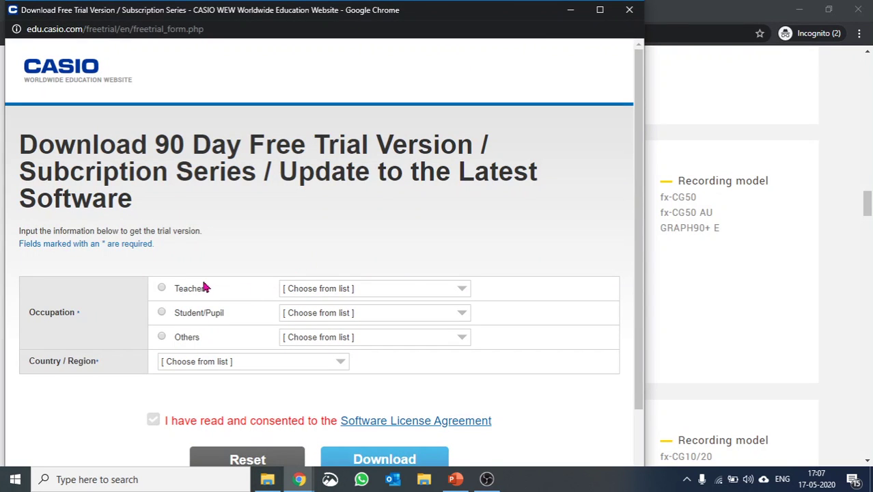
left_click(163, 291)
left_click(338, 288)
left_click(341, 313)
Choose Singapore as the country, accept the licence agreement, and start the download
left_click(183, 363)
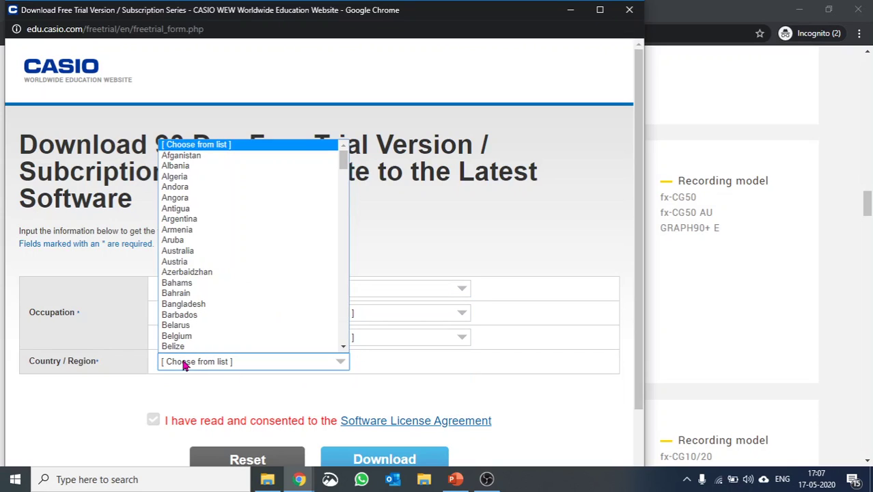
type("singapore")
key("Return")
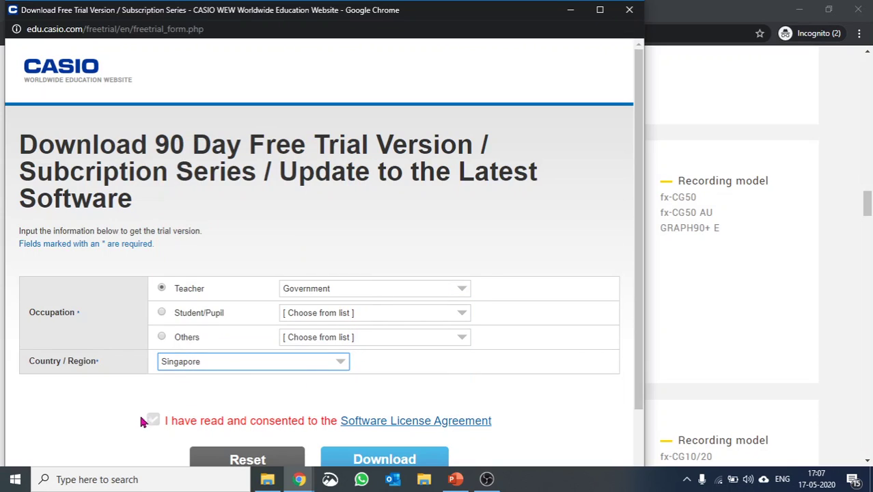
left_click(150, 423)
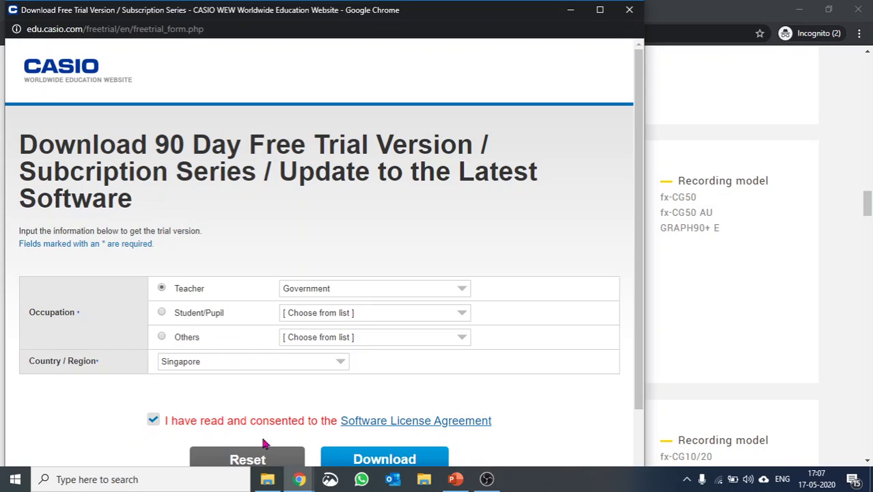
left_click(375, 461)
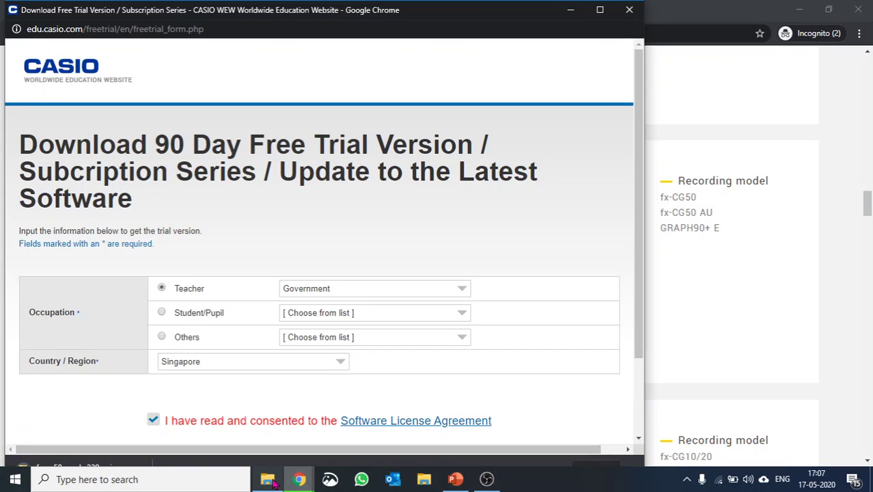
Run the downloaded fx-CG Manager PLUS installer and confirm the setup language
left_click(269, 480)
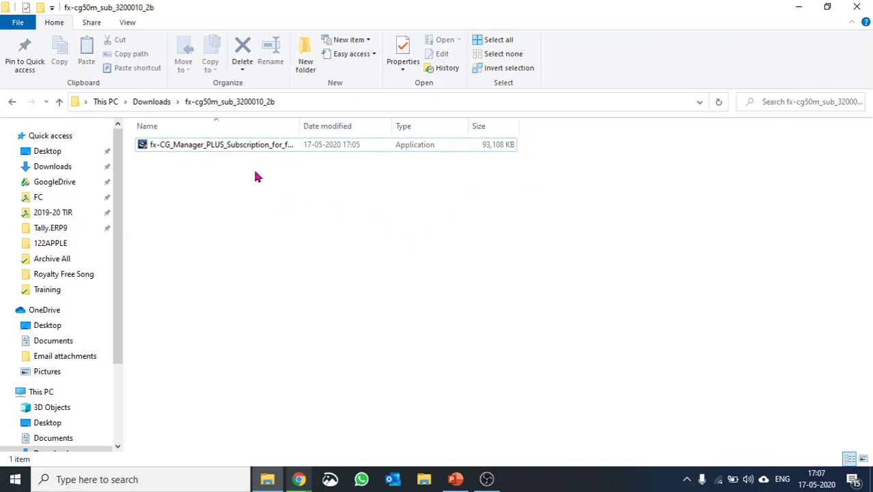
double_click(235, 151)
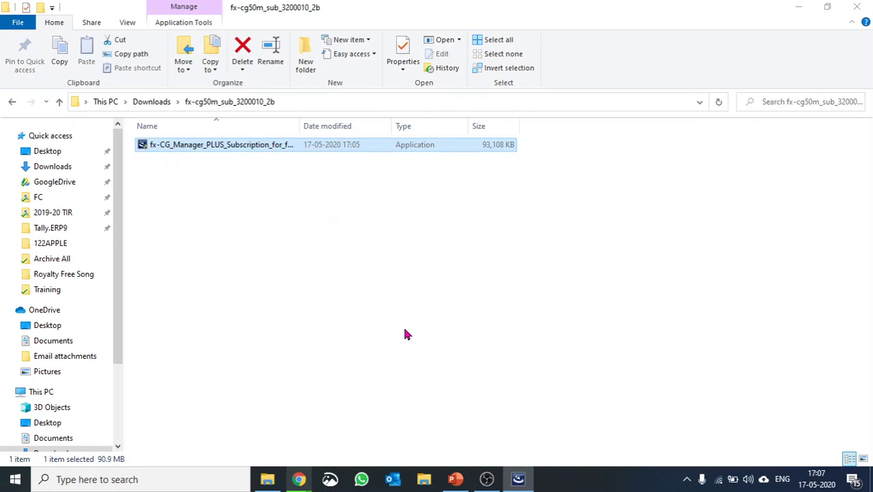
left_click(469, 267)
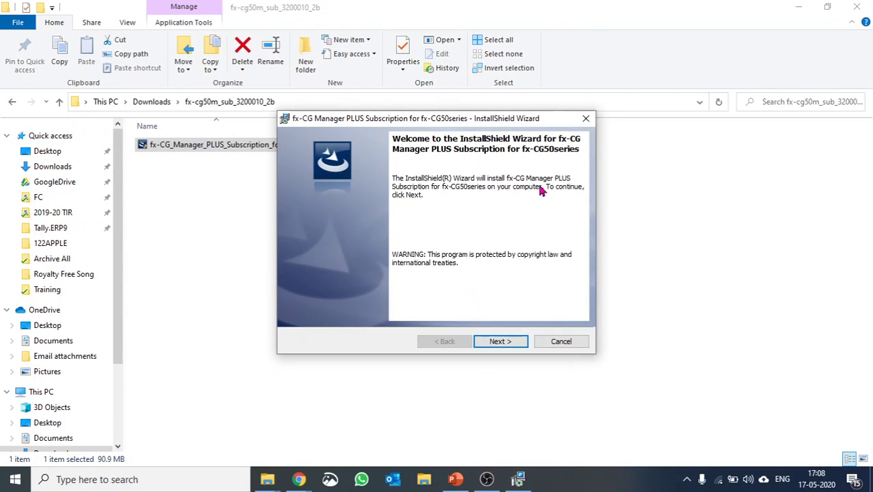
Accept the licence and install into the default CASIO program files folder
left_click(505, 341)
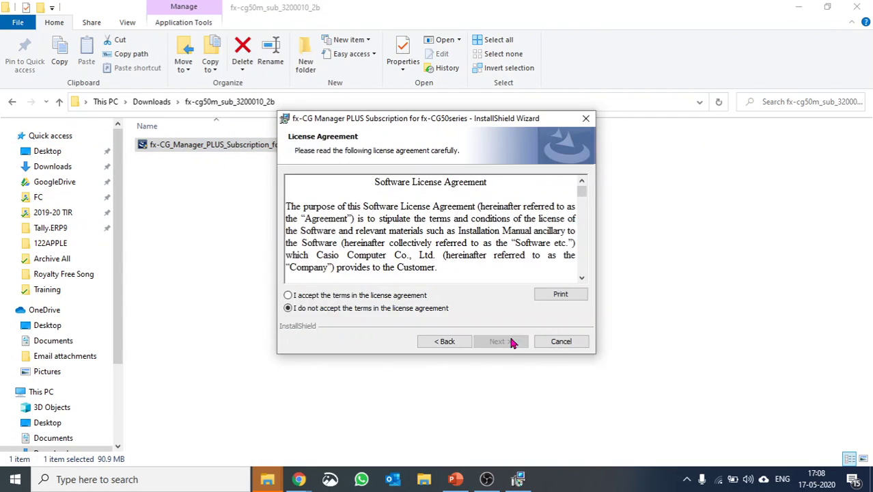
left_click(405, 296)
left_click(499, 341)
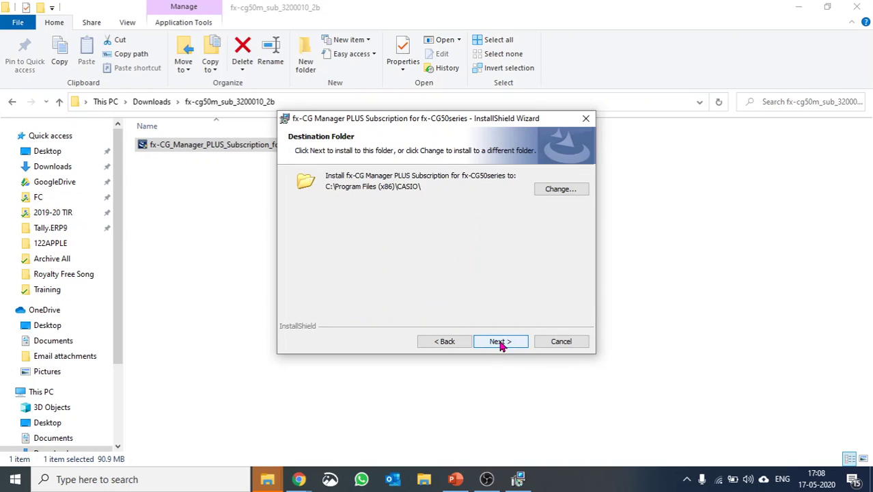
left_click(514, 341)
left_click(509, 342)
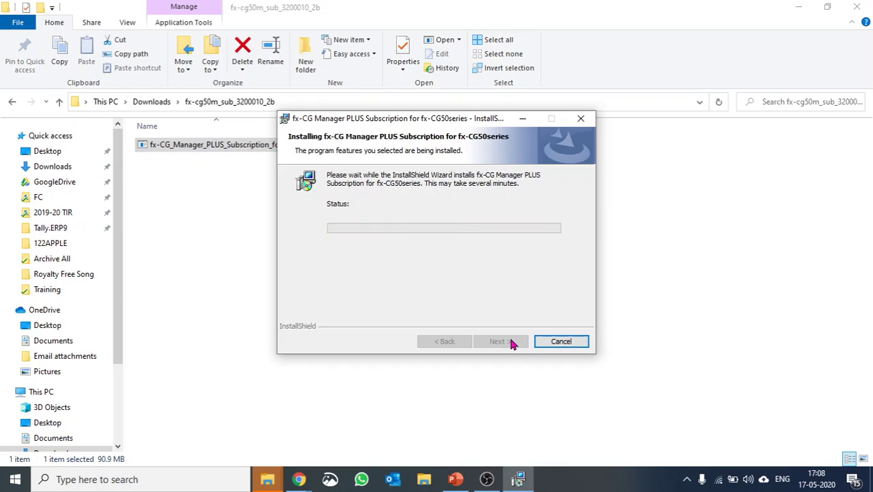
Close the finished installer, launch fx-CG Manager PLUS from the desktop, and keep the 90-day trial
left_click(514, 344)
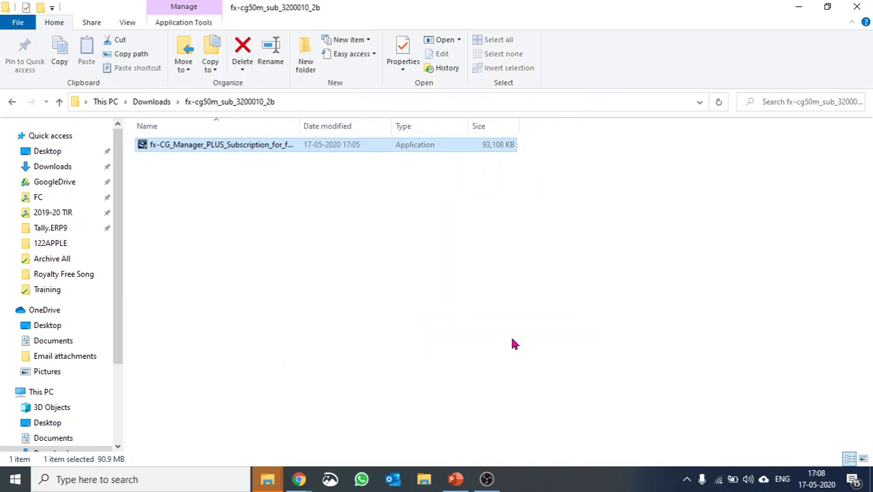
left_click(870, 479)
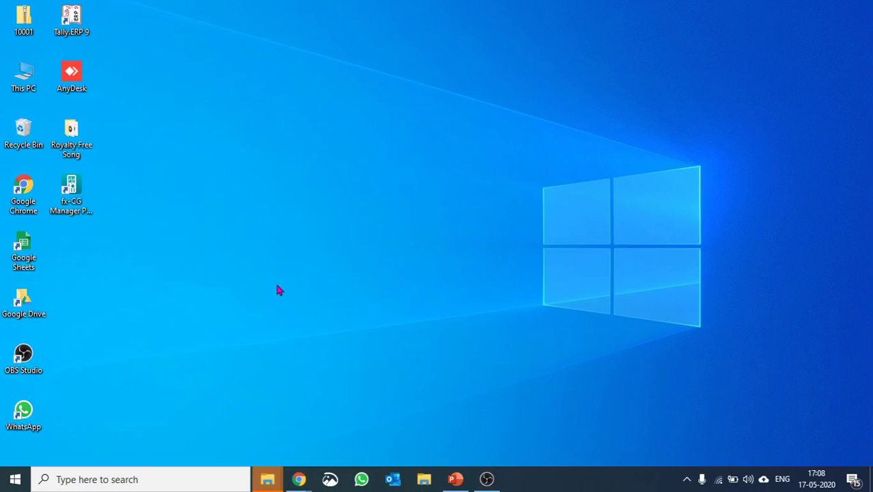
left_click(91, 192)
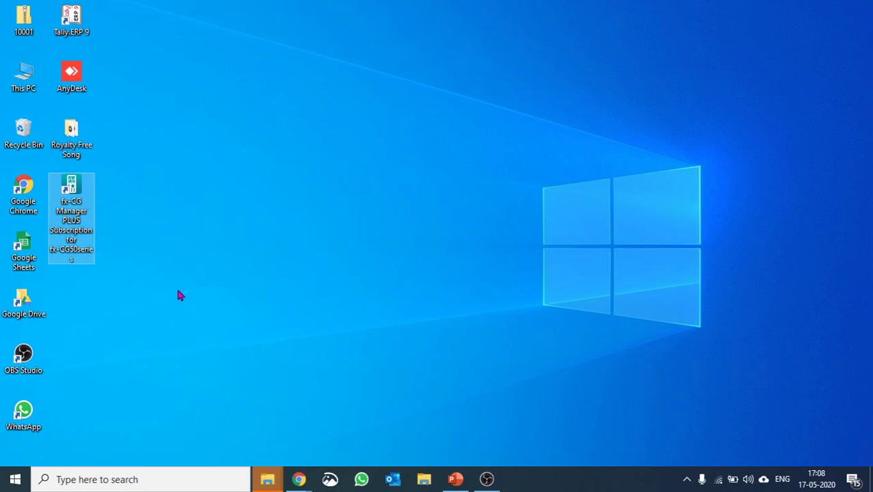
double_click(73, 198)
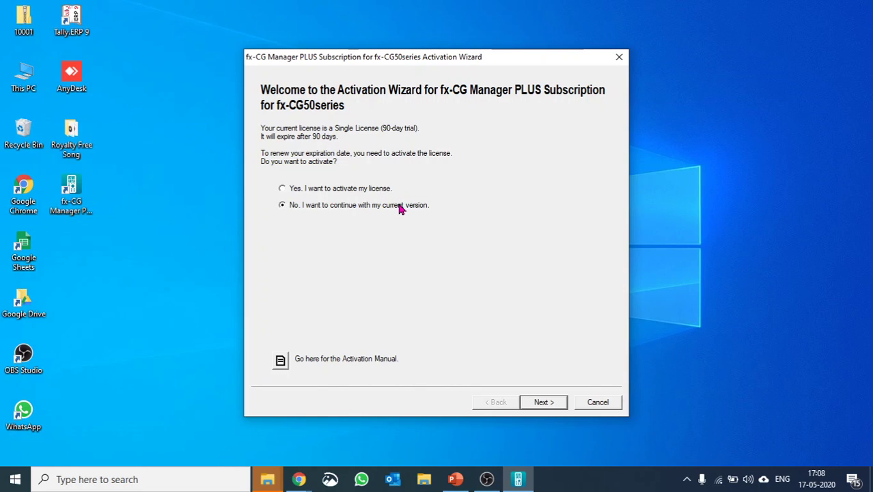
left_click(546, 403)
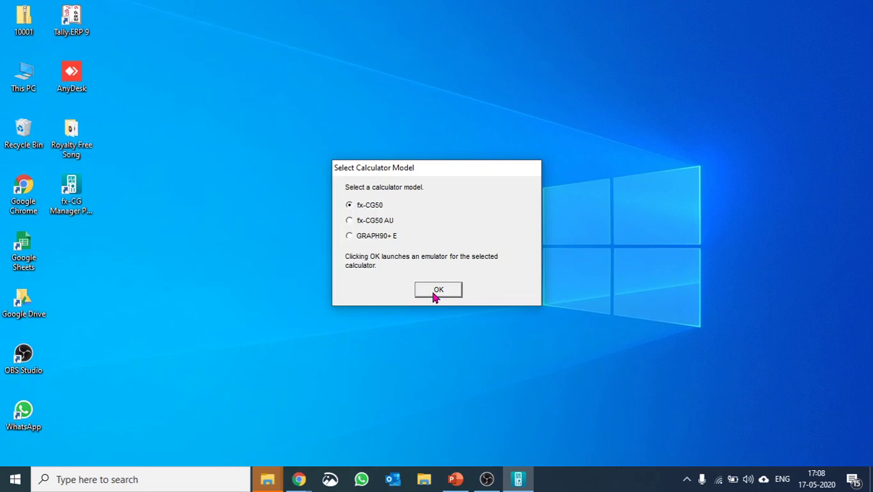
Start the fx-CG50 emulator and enter Graph mode's function list
left_click(433, 293)
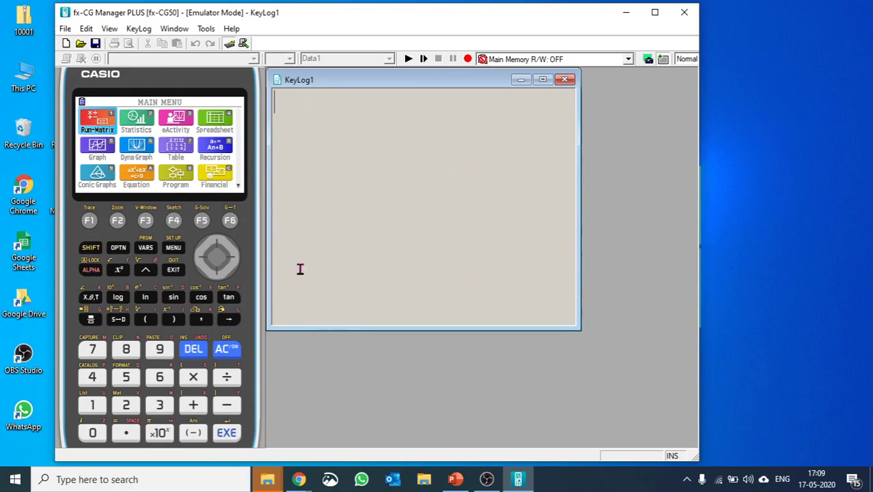
left_click(212, 271)
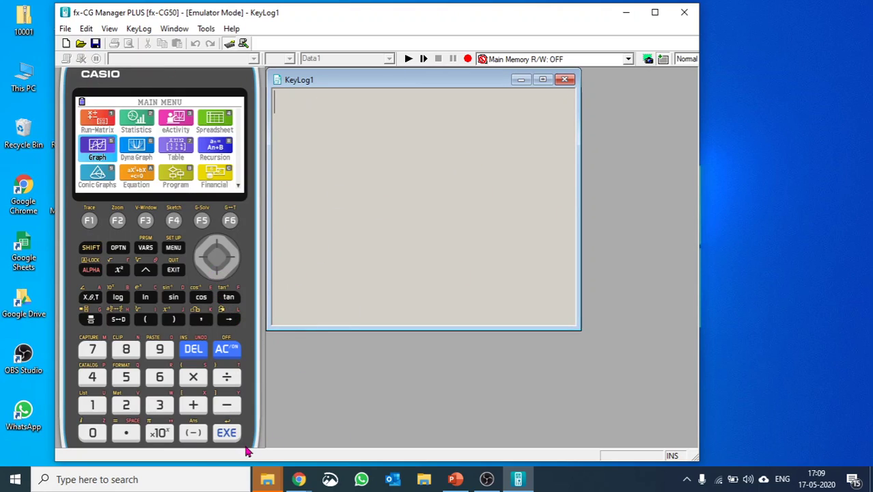
left_click(232, 435)
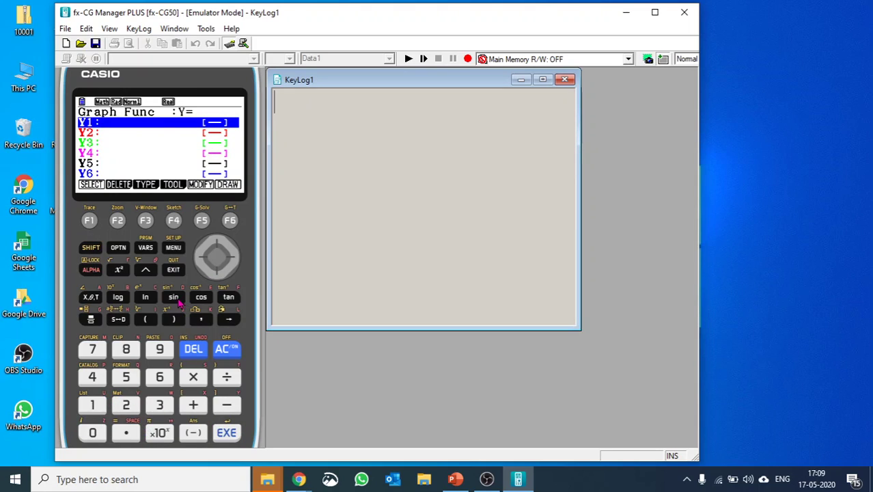
Enter Y1 = sin x and draw its graph
left_click(173, 298)
left_click(91, 298)
left_click(233, 436)
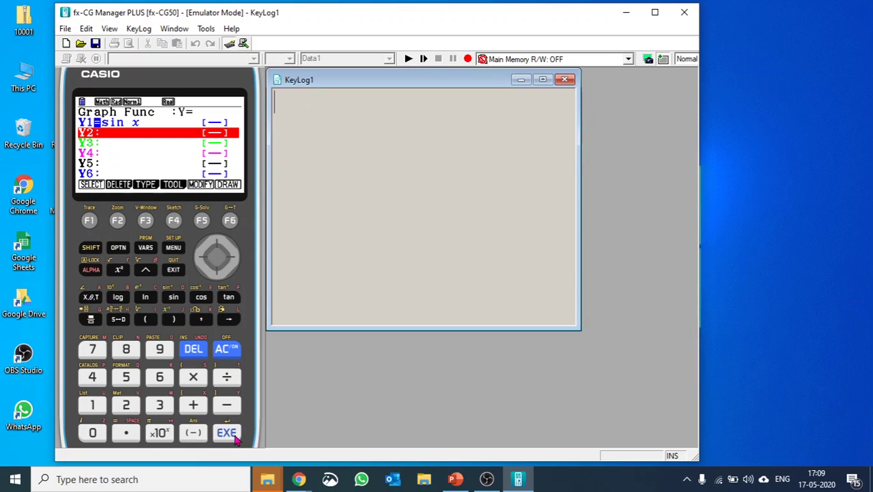
left_click(231, 221)
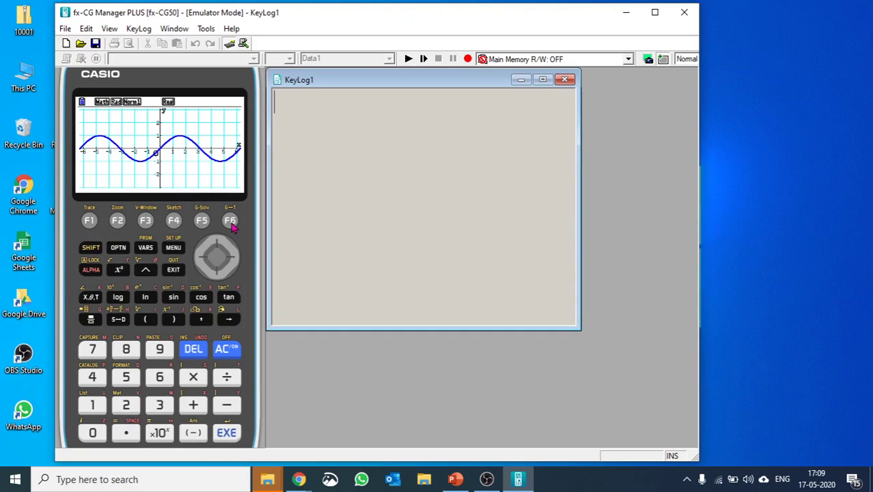